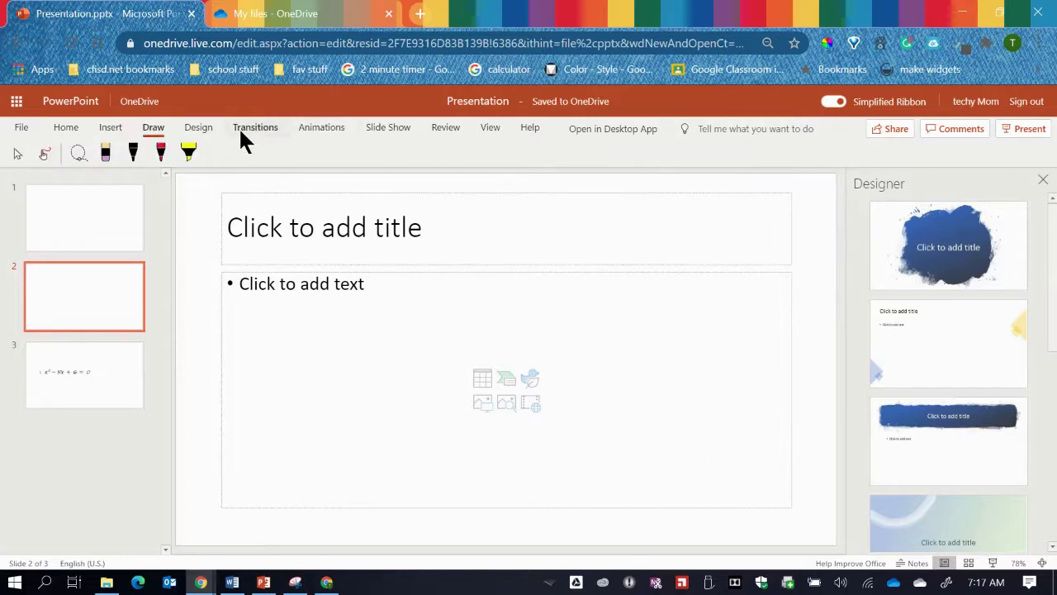
Examine the thickness and color options of the black pen and the yellow highlighter
click(135, 153)
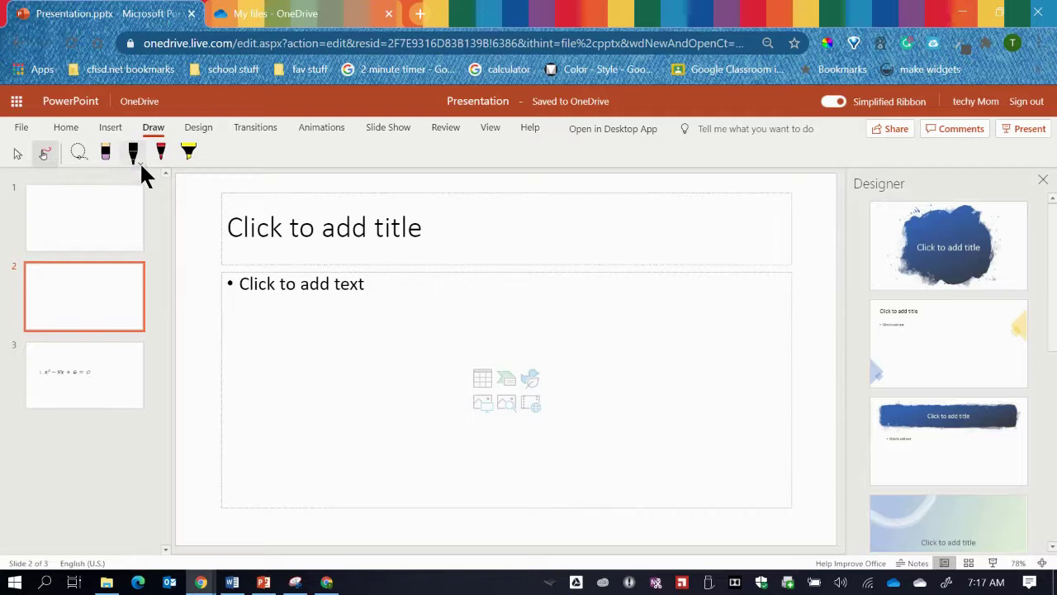
click(140, 161)
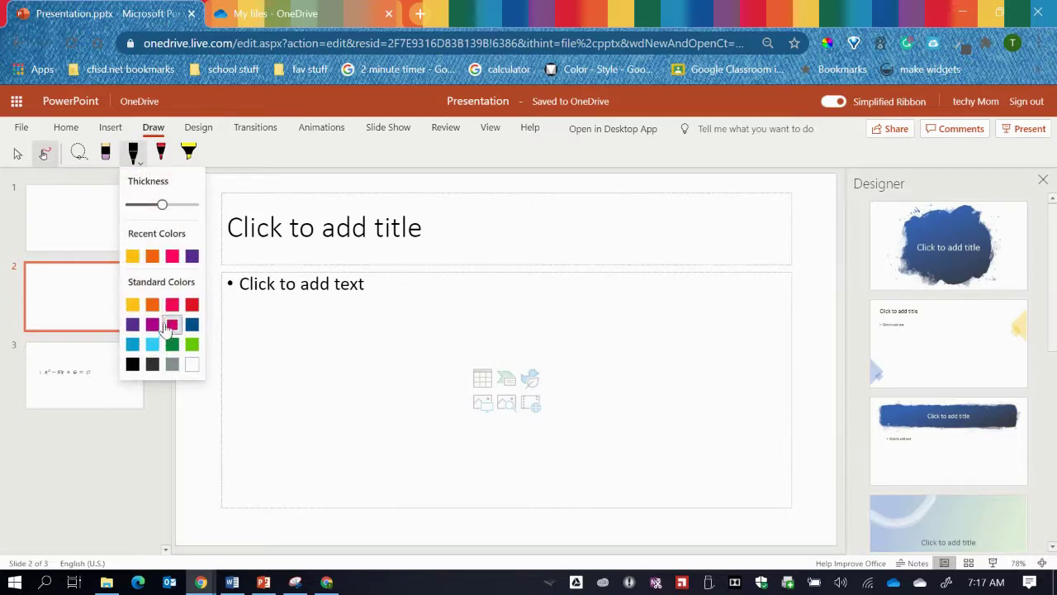
mouse_move(158, 203)
mouse_down()
mouse_move(183, 205)
mouse_move(146, 209)
mouse_up()
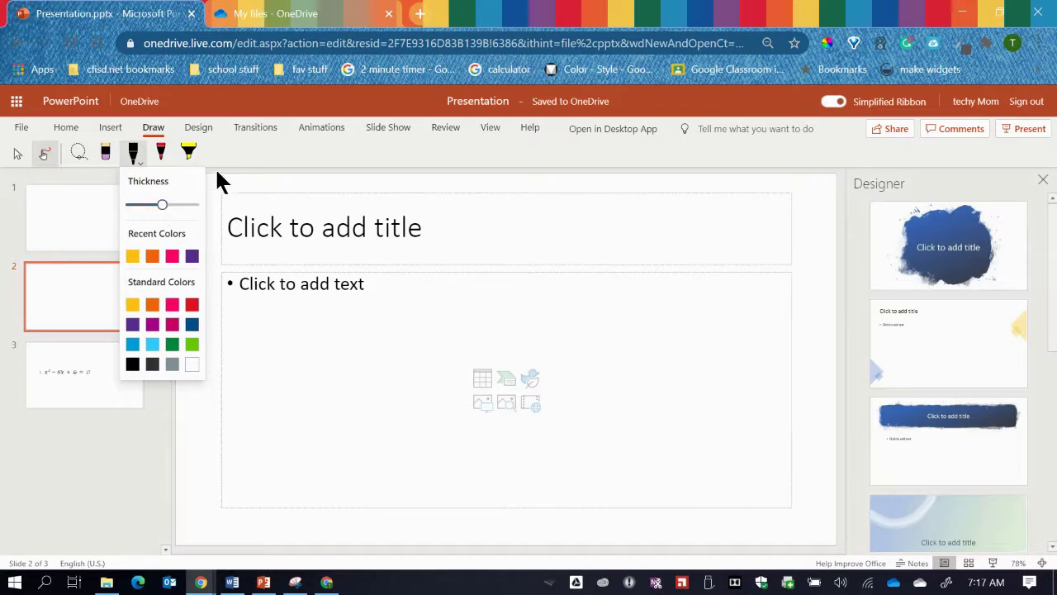
click(189, 153)
click(189, 153)
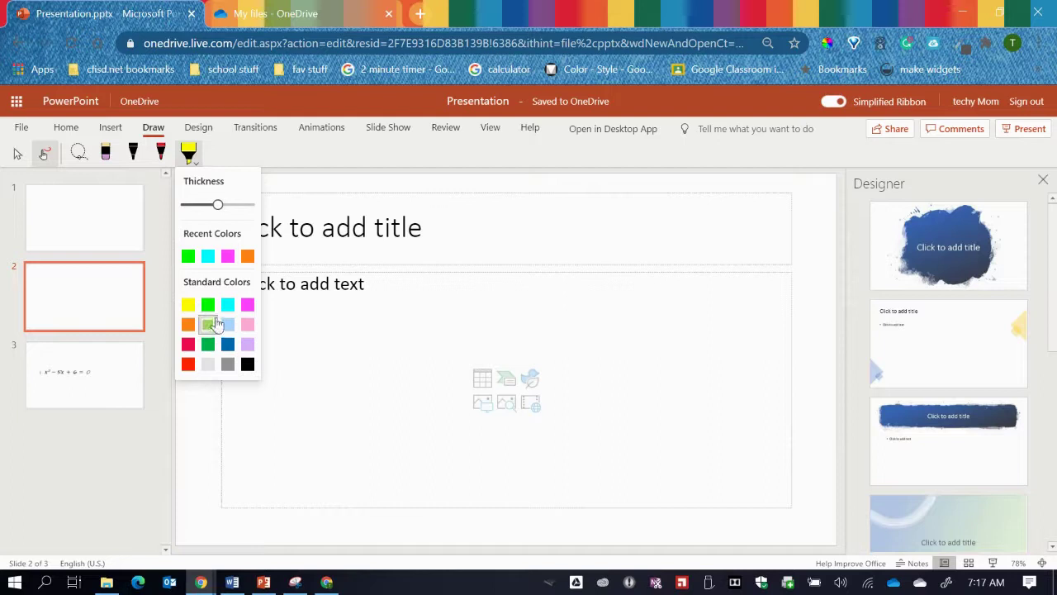
click(279, 152)
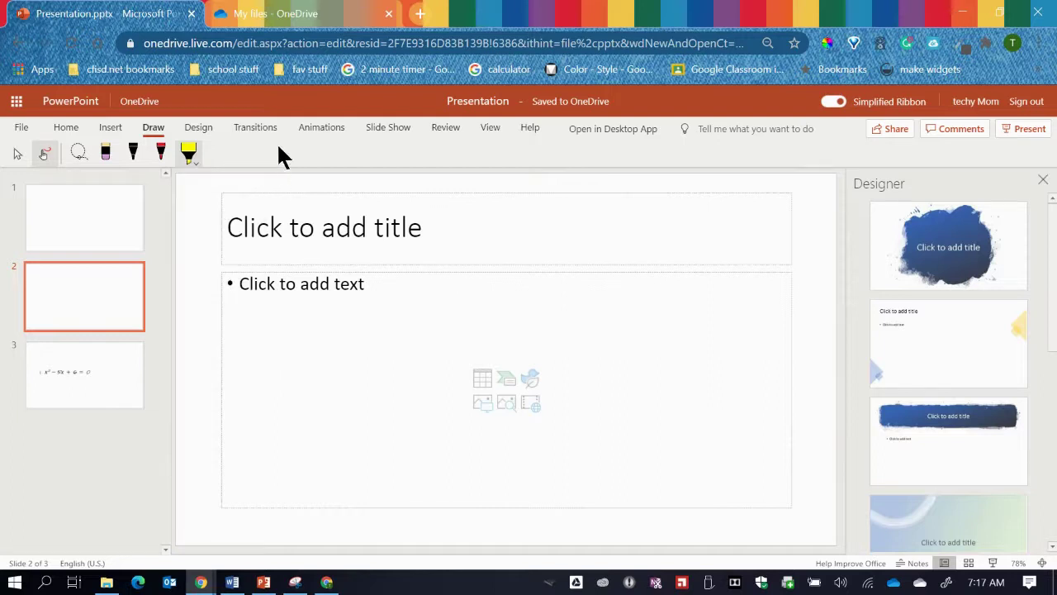
Search Bing pictures for "Texas ecoregions" to insert on slide 2
click(108, 135)
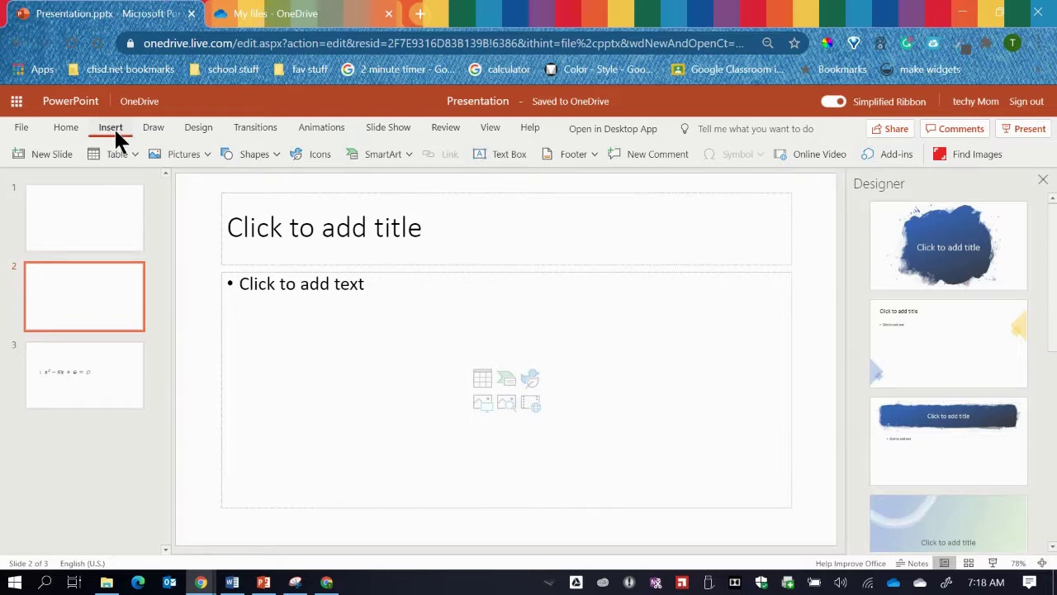
click(204, 154)
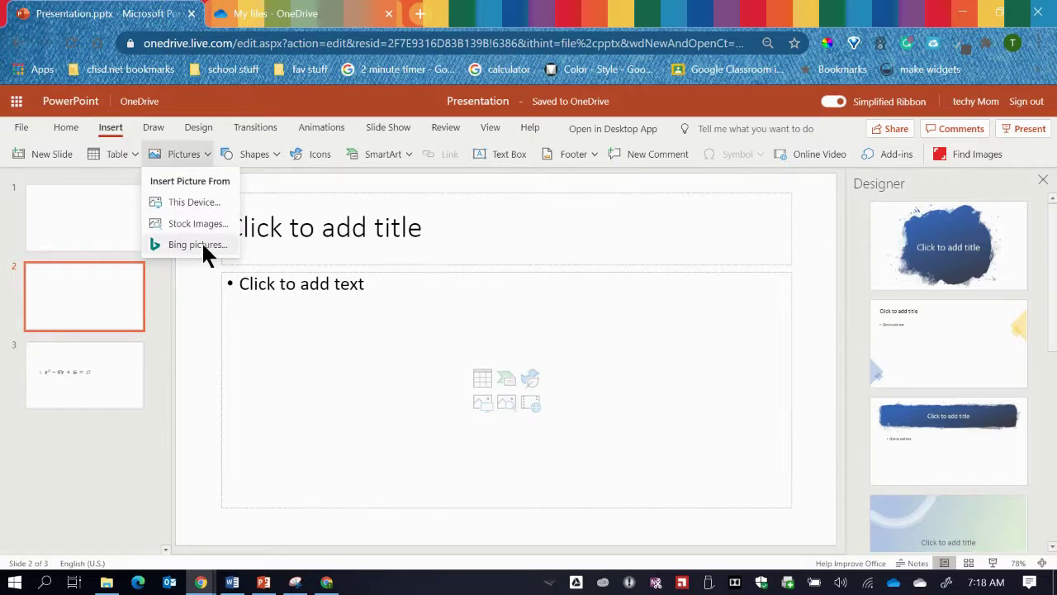
click(187, 246)
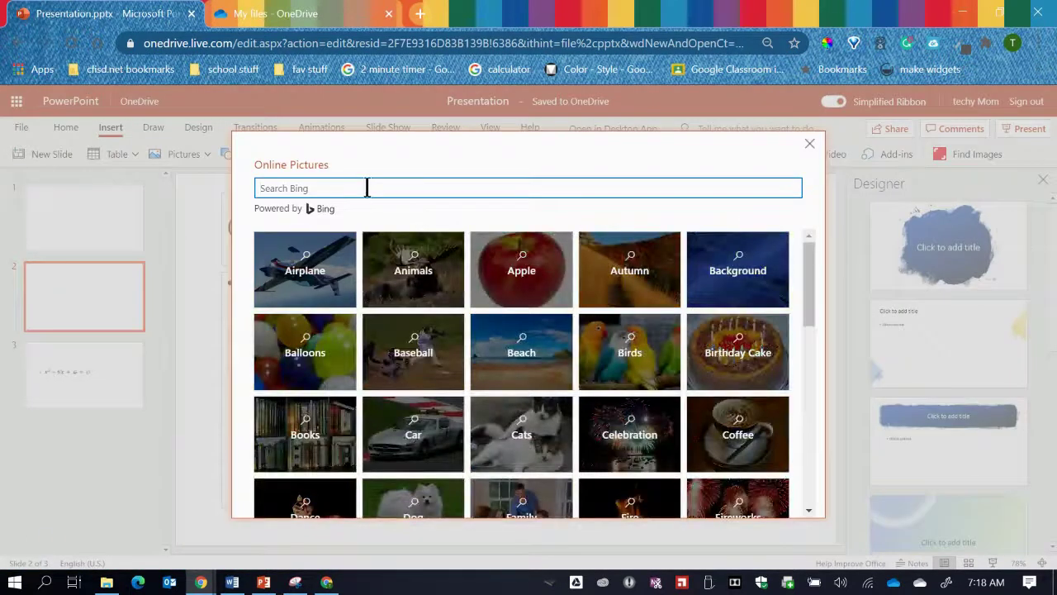
text(Texas ecoregions)
key(Return)
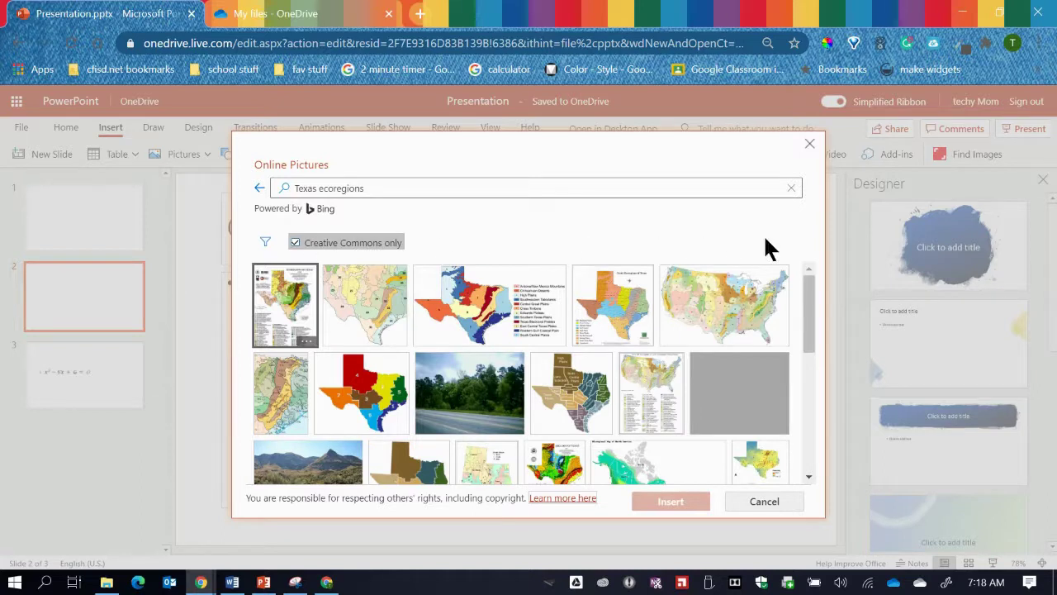
Insert the color-coded Texas map numbered 1 to 7 and the dry grass field photo from the image results
drag(811, 305, 809, 343)
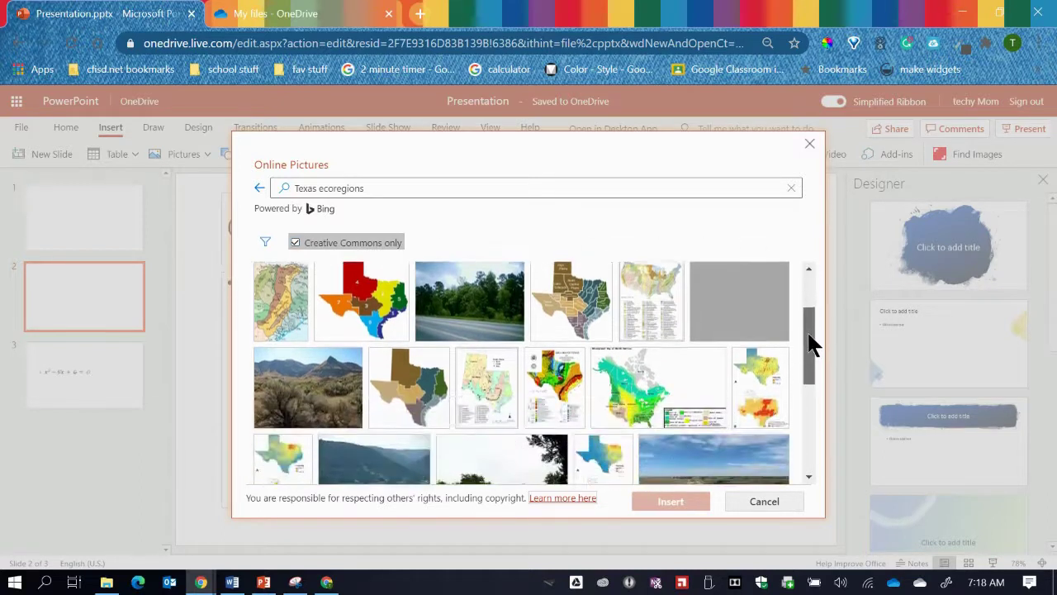
click(372, 301)
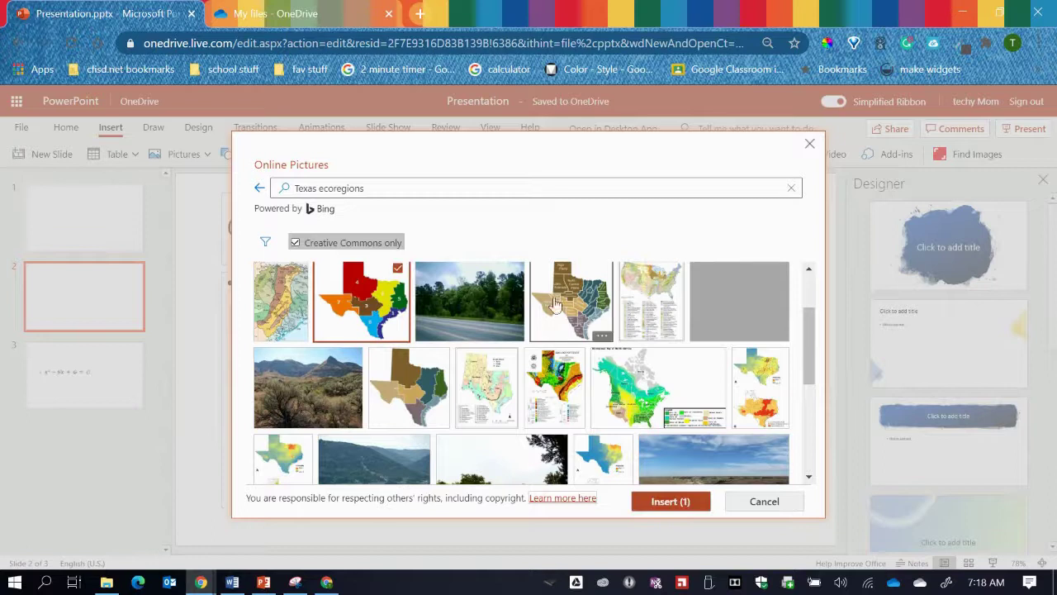
drag(810, 331, 813, 384)
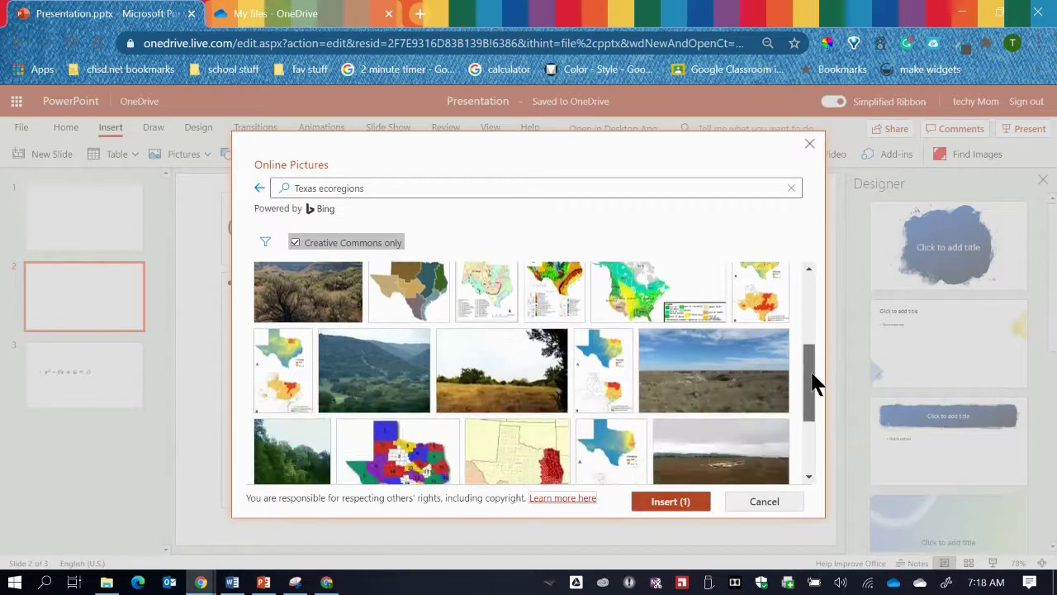
click(475, 381)
click(665, 503)
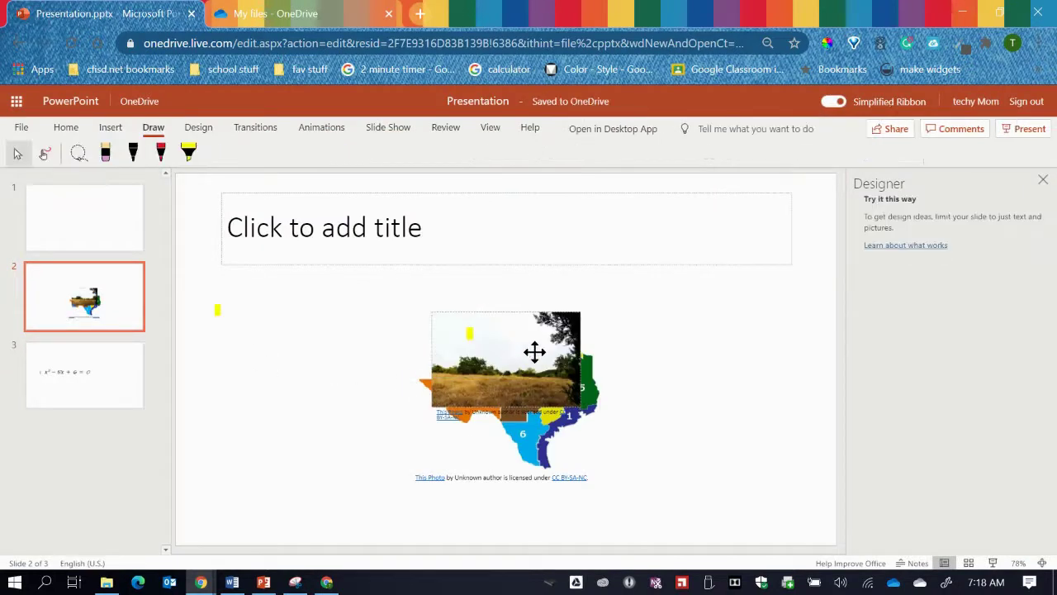
Move the field photo to the left side of the slide and enlarge the Texas map on the right
click(507, 349)
drag(504, 349, 300, 374)
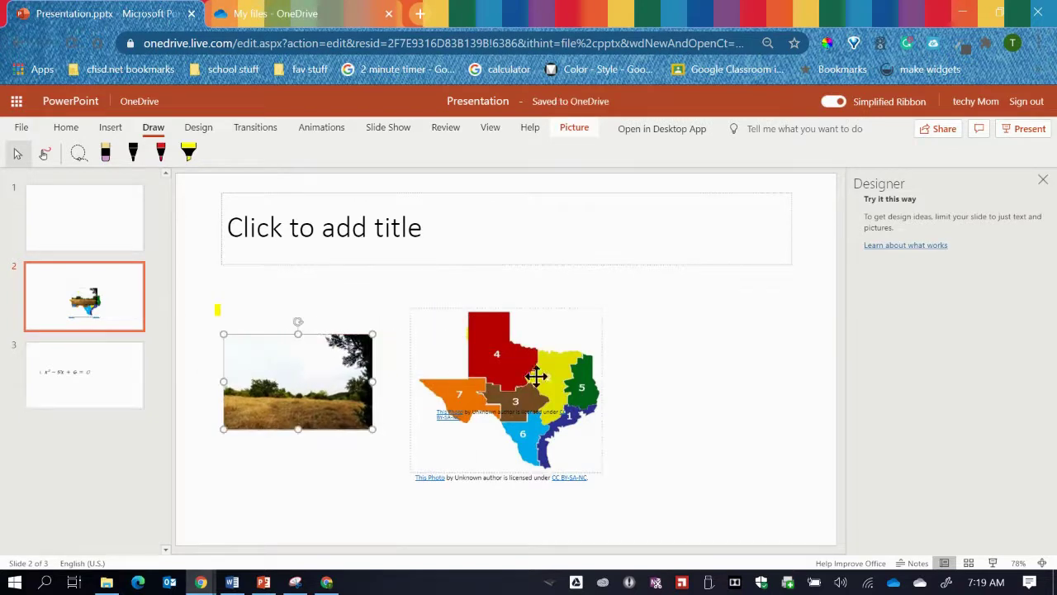
drag(507, 366, 543, 341)
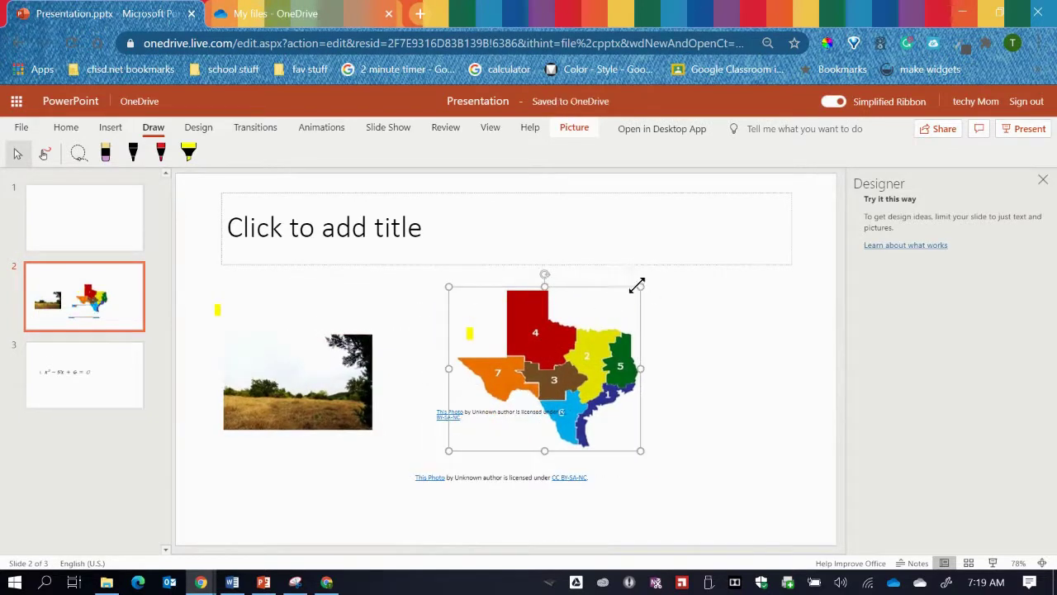
drag(640, 287, 746, 196)
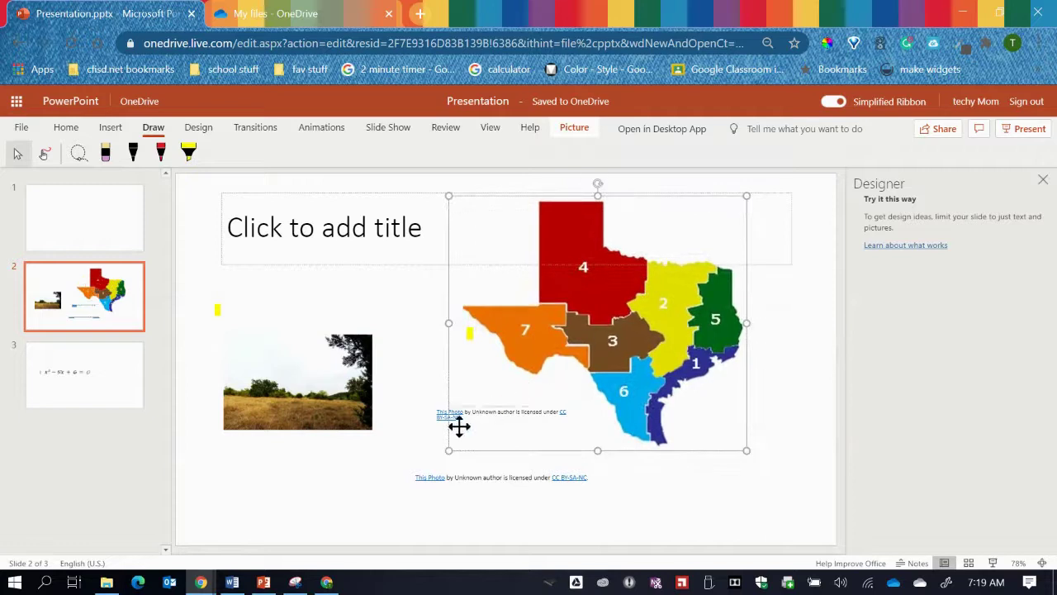
Delete the two photo license captions from the slide
click(439, 405)
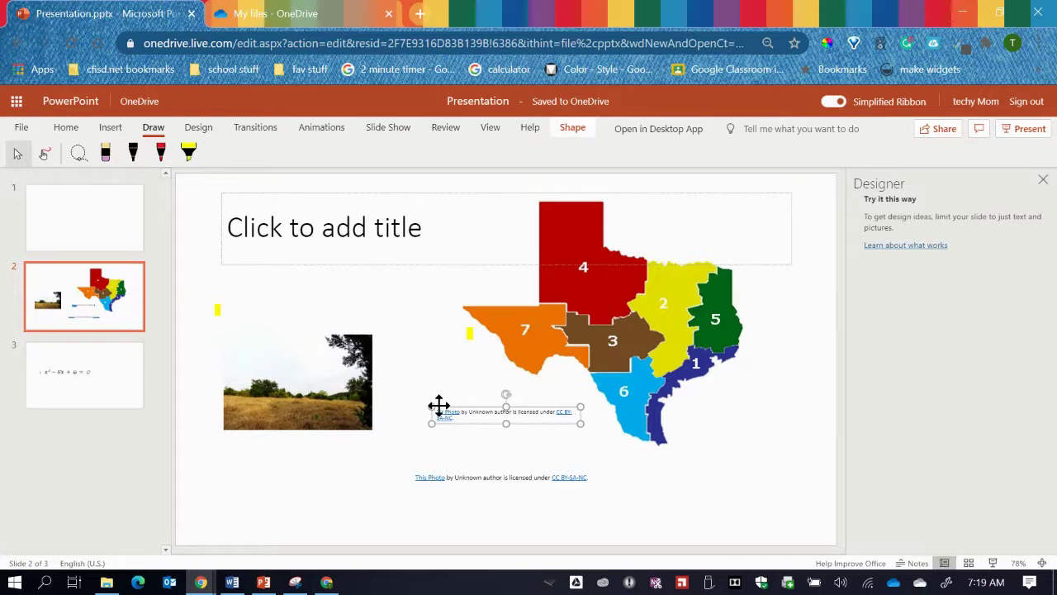
click(441, 409)
click(455, 407)
key(Delete)
click(425, 475)
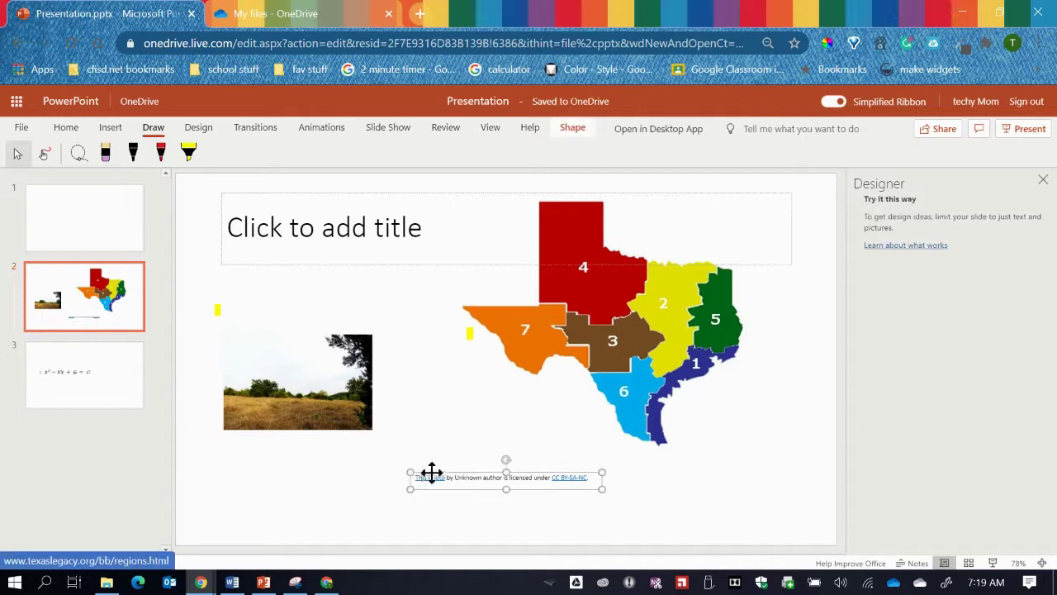
drag(443, 472, 638, 489)
key(Delete)
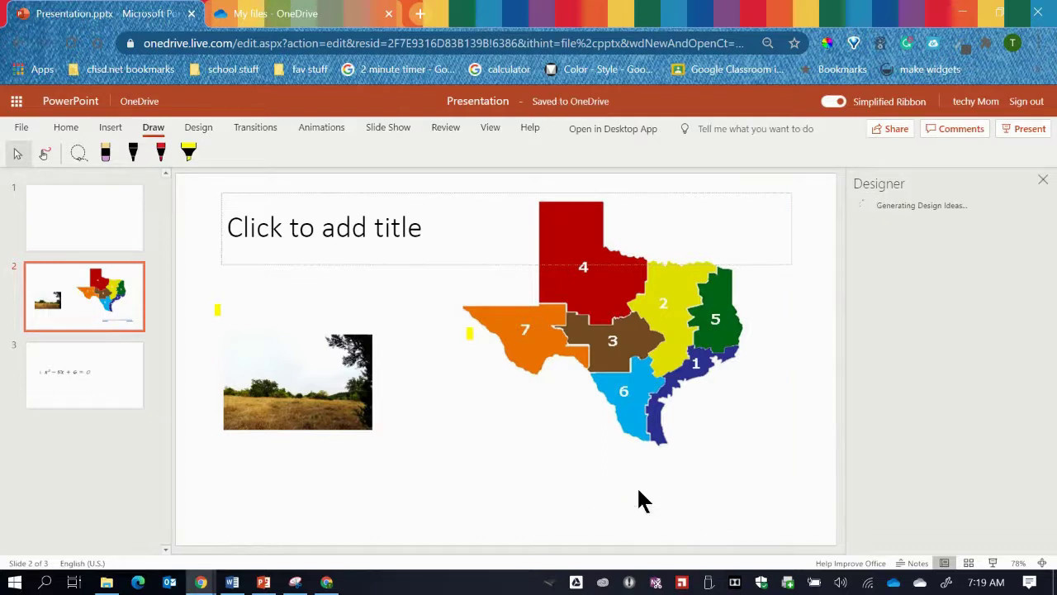
Enlarge the Texas map further and shift it left so it fits beside the field photo
click(569, 339)
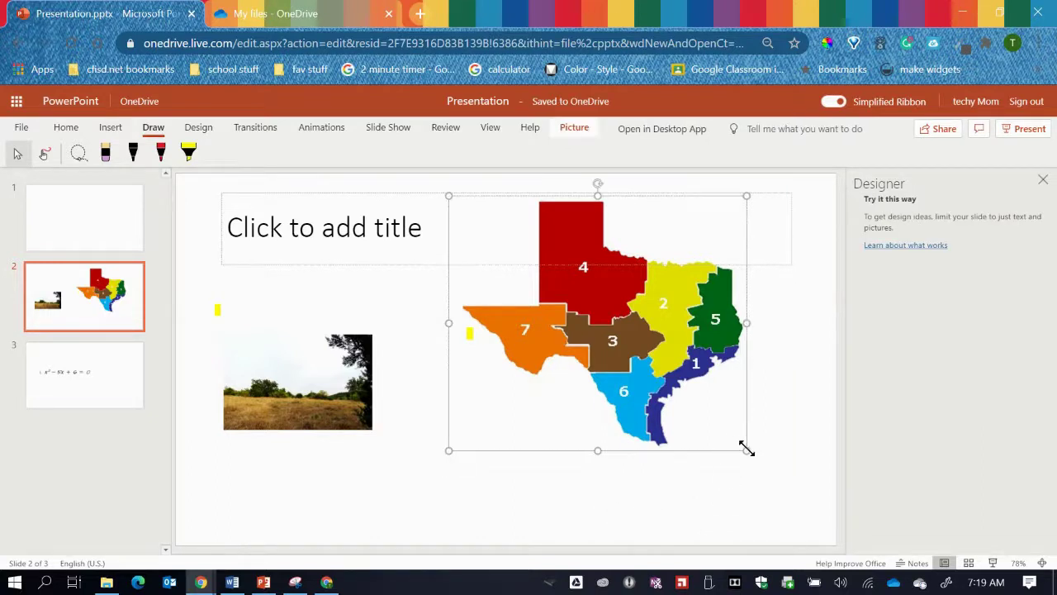
drag(771, 476, 817, 514)
drag(617, 311, 534, 319)
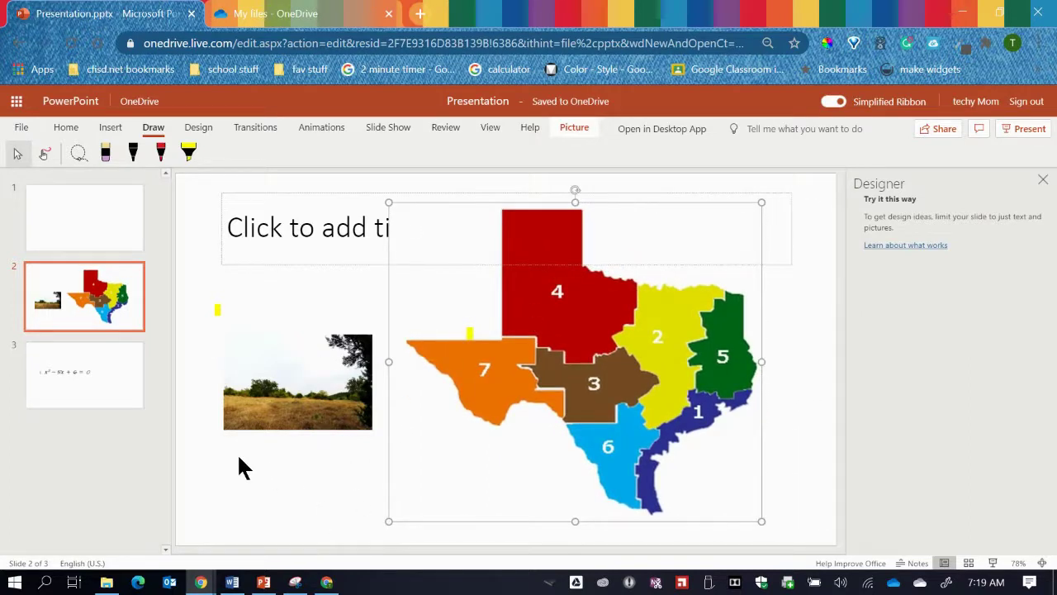
Change the black pen's color to red and mark a dot on the Texas map
click(139, 159)
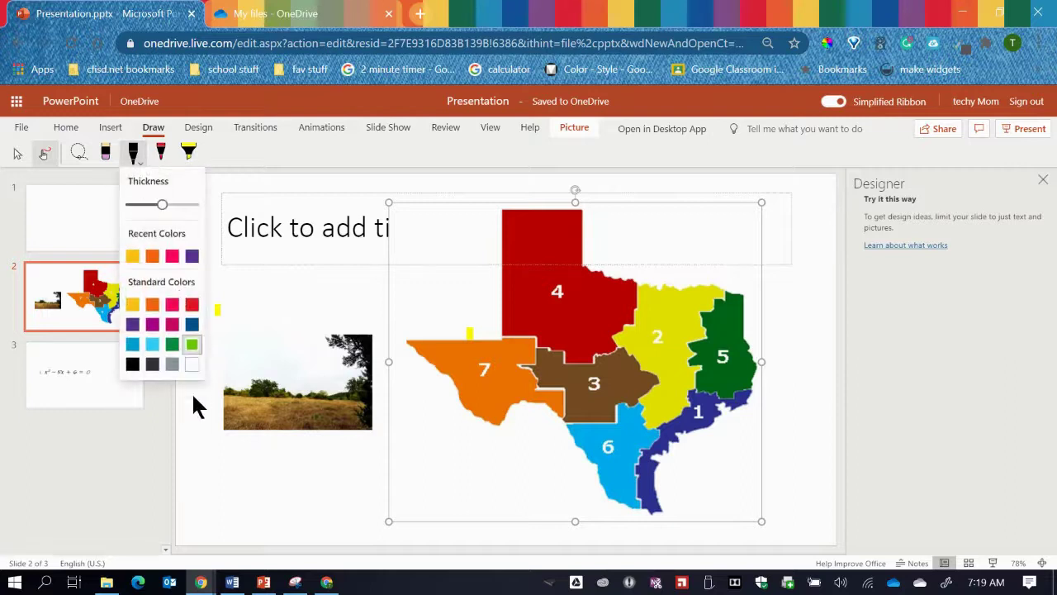
click(189, 308)
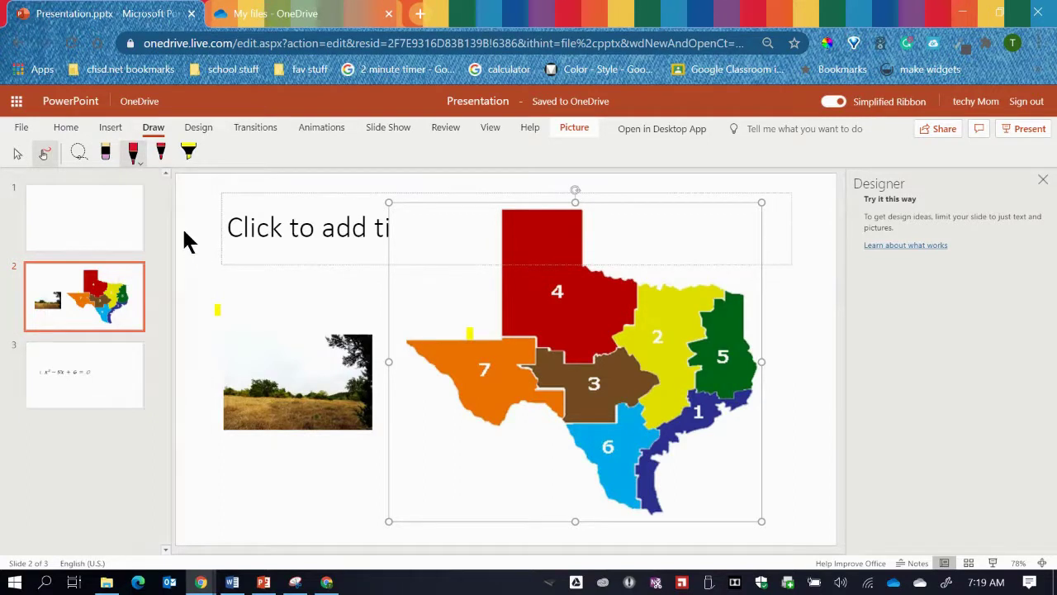
click(139, 158)
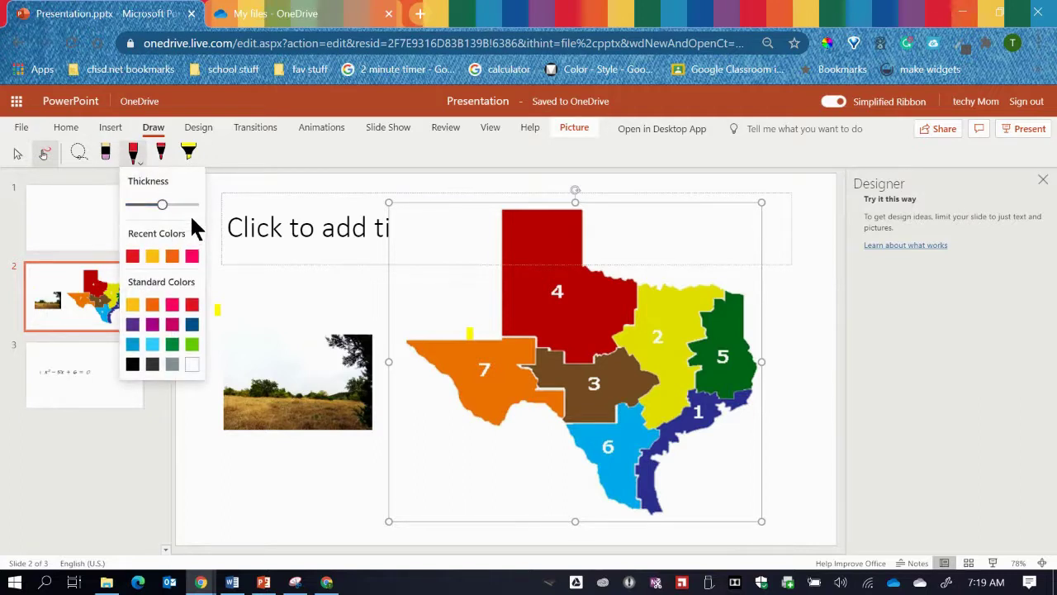
click(275, 463)
click(562, 361)
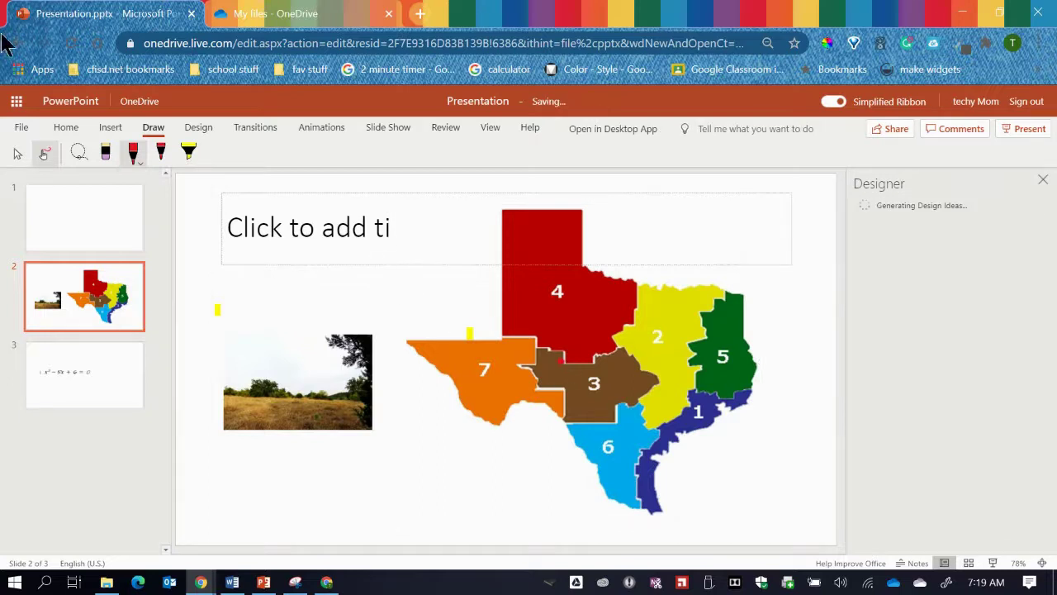
Move the Texas map left to free space on its right, and enlarge the field photo in the slide's lower-left corner
click(17, 154)
drag(566, 340, 446, 327)
click(742, 296)
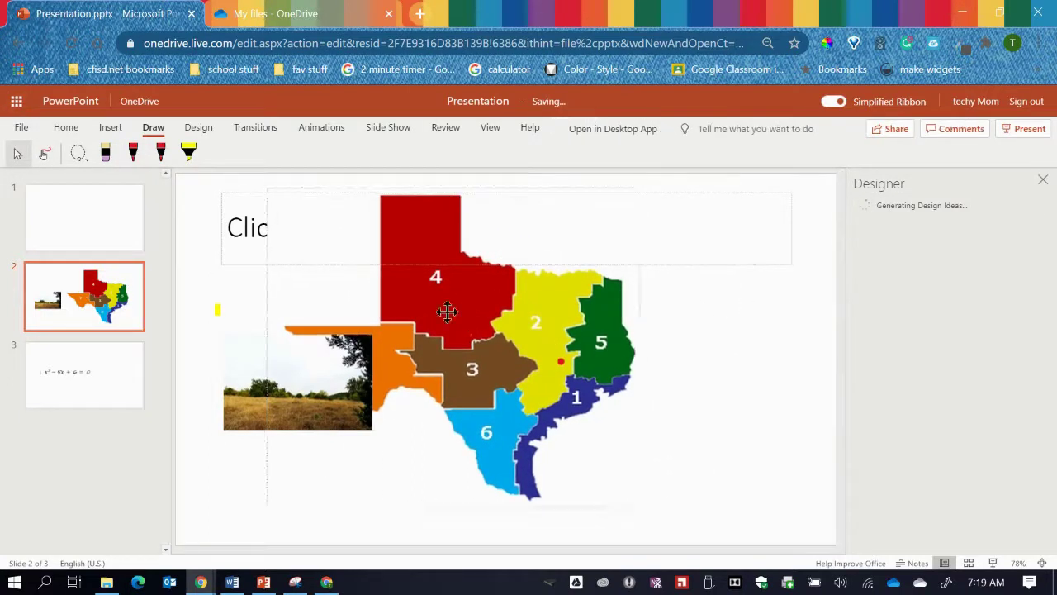
click(234, 379)
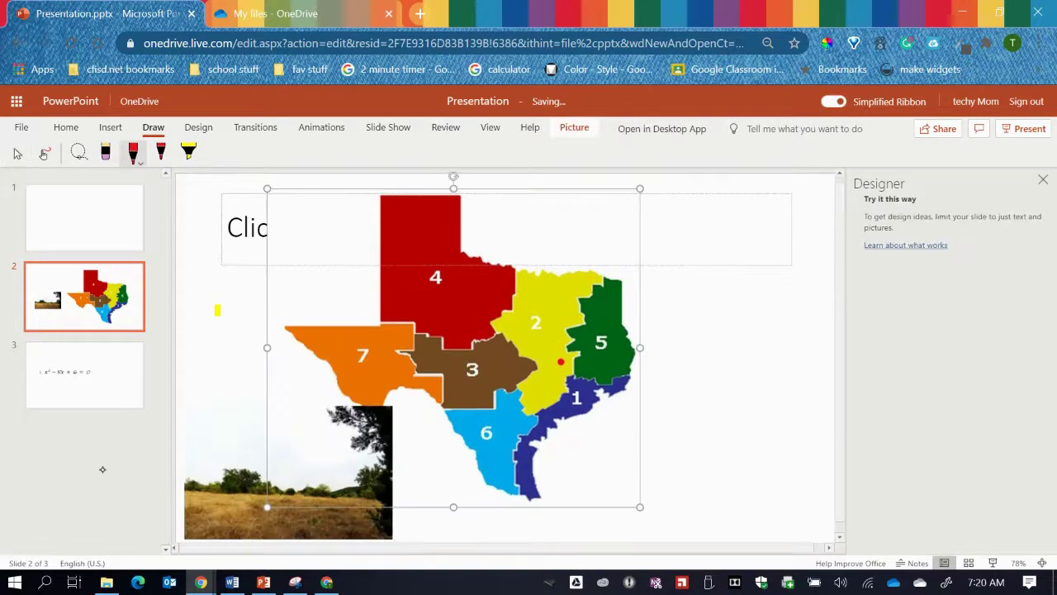
Draw a red arrow pointing right from region 5 and handwrite "Piney Woods" next to it
mouse_move(606, 336)
mouse_down()
mouse_move(686, 290)
mouse_move(681, 279)
mouse_move(695, 308)
mouse_up()
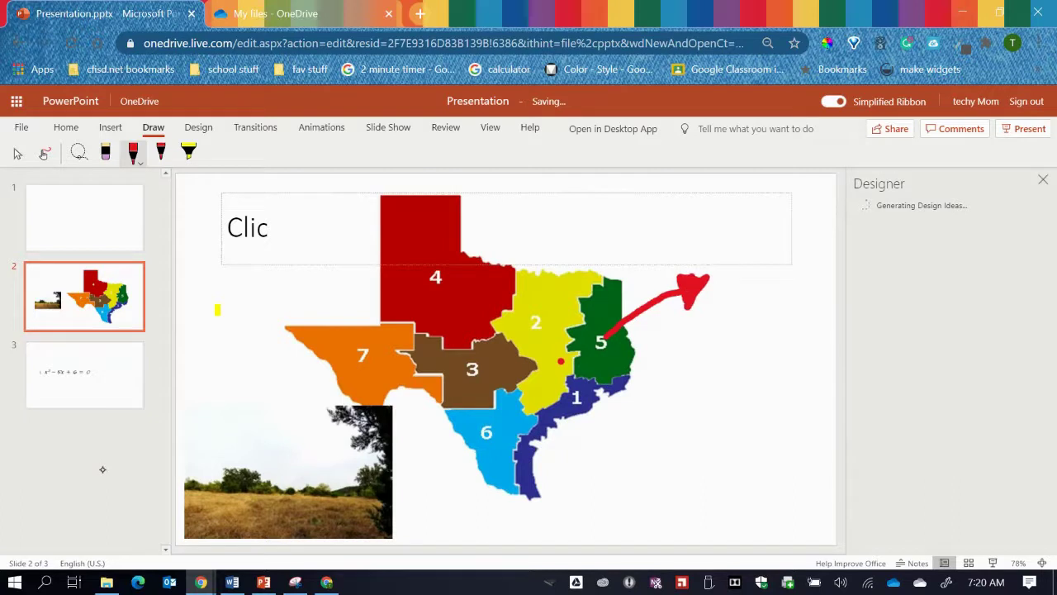
mouse_move(733, 264)
mouse_down()
mouse_move(741, 316)
mouse_move(816, 262)
mouse_move(813, 314)
mouse_up()
click(753, 288)
mouse_move(702, 350)
mouse_down()
mouse_move(788, 339)
mouse_move(792, 350)
mouse_up()
click(806, 329)
drag(811, 309, 803, 350)
click(821, 320)
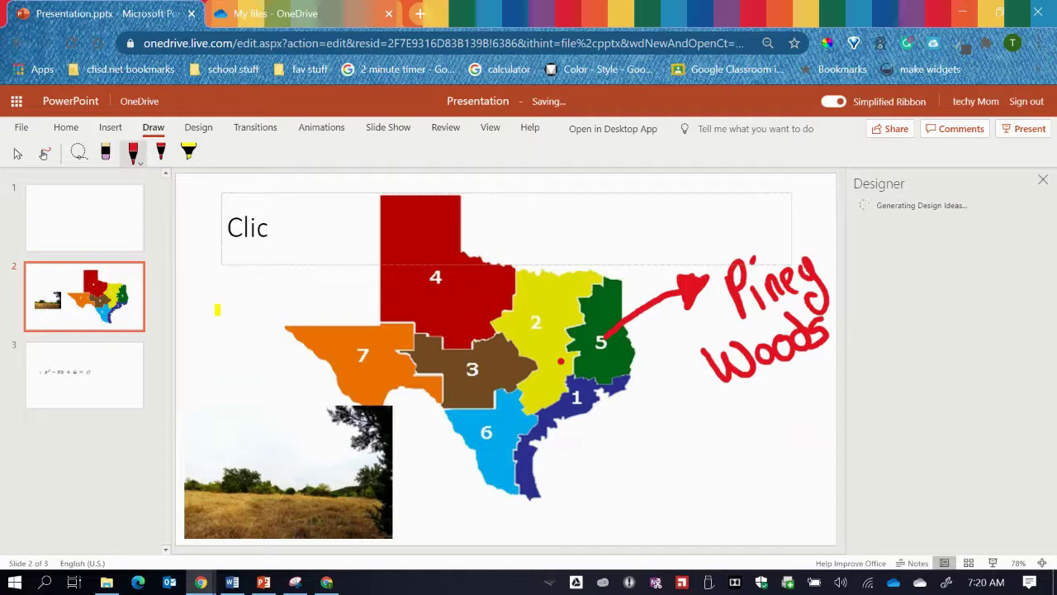
Erase the red arrow at region 5 and the stray red dot on region 2
click(106, 153)
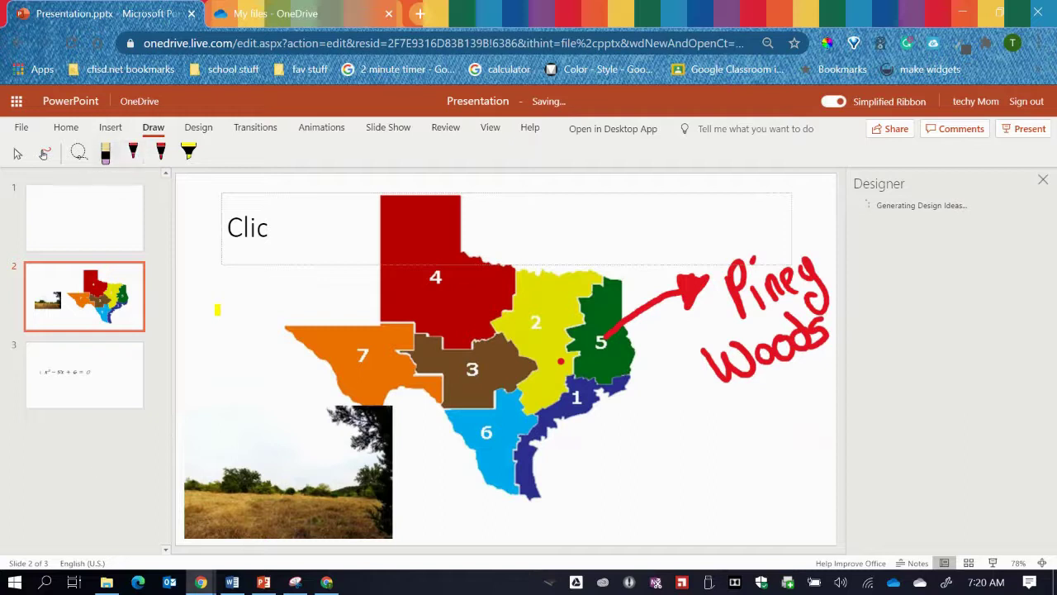
click(635, 317)
click(692, 291)
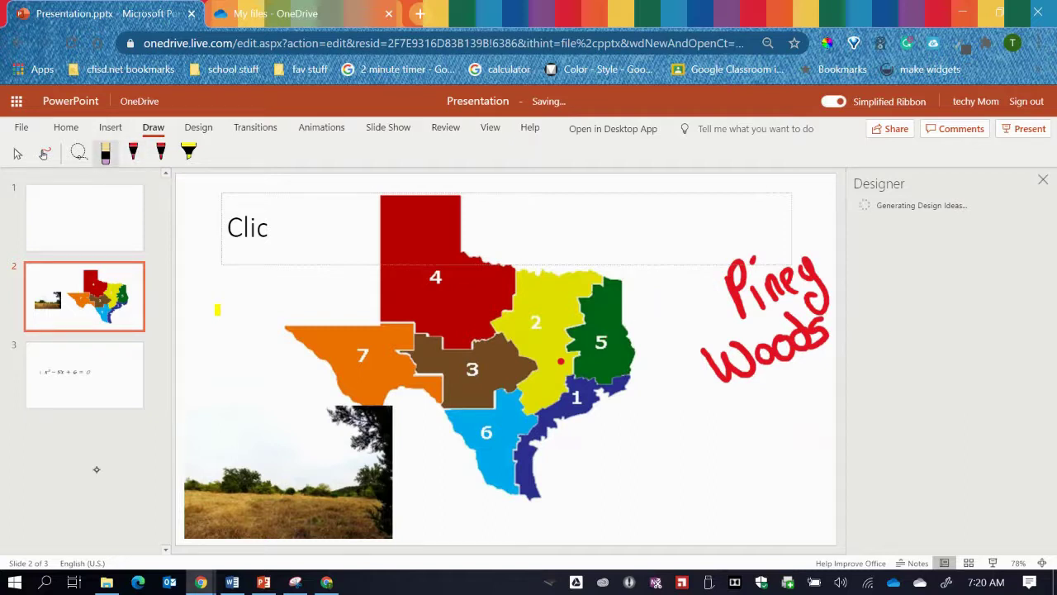
click(560, 361)
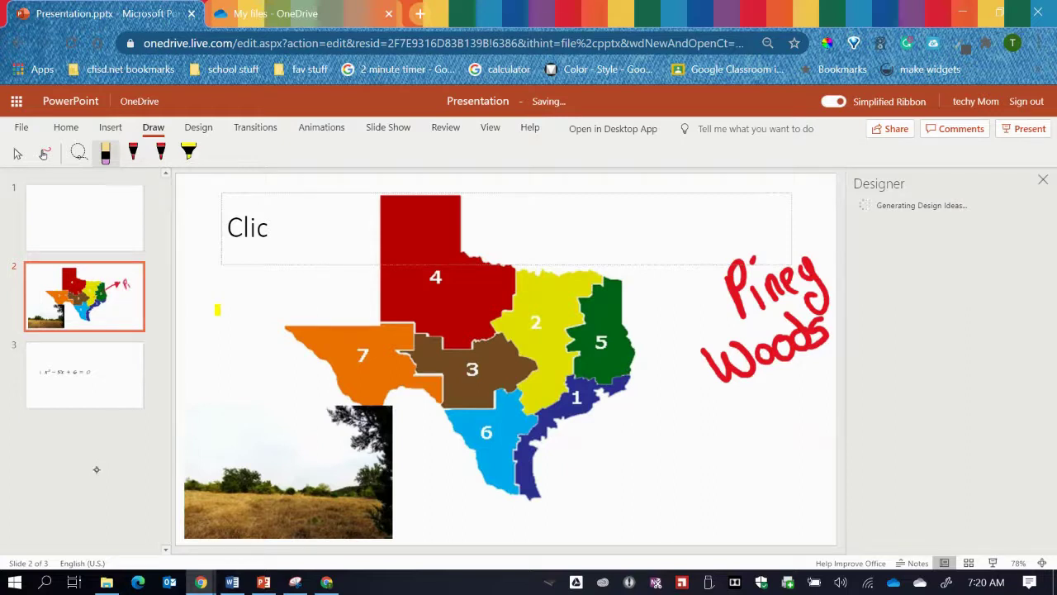
Redraw the red arrow from region 5 to the "Piney Woods" label
click(133, 152)
drag(601, 351, 695, 299)
drag(684, 285, 692, 282)
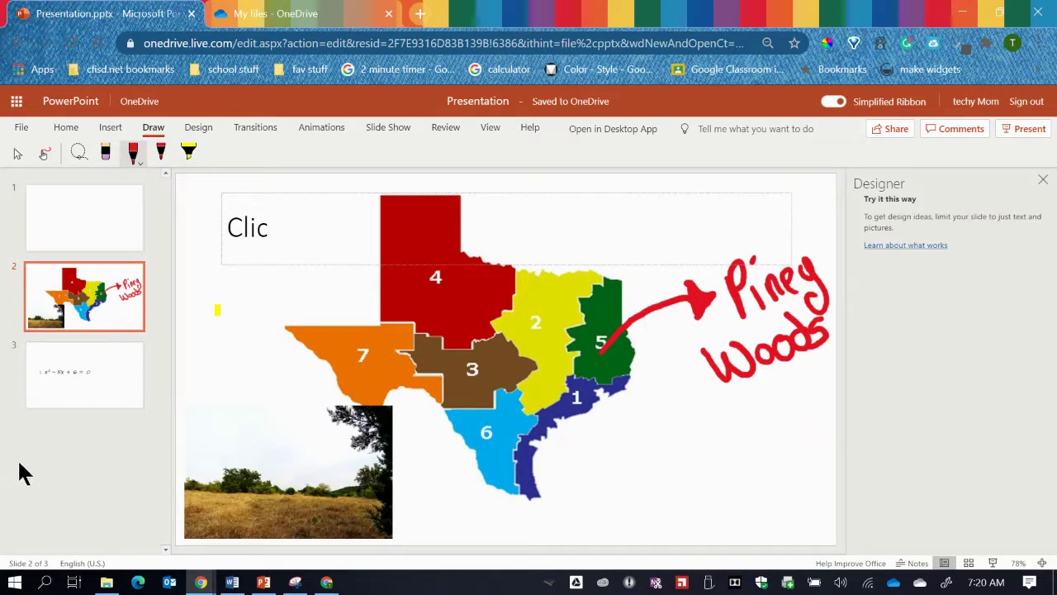
Open slide 3 with the quadratic equation
click(68, 378)
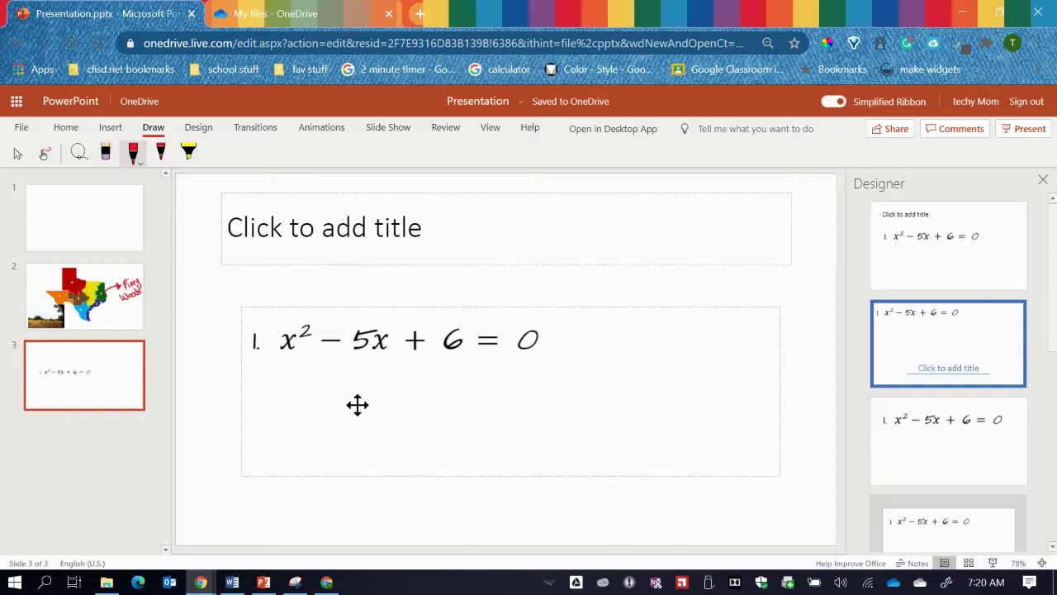
click(397, 504)
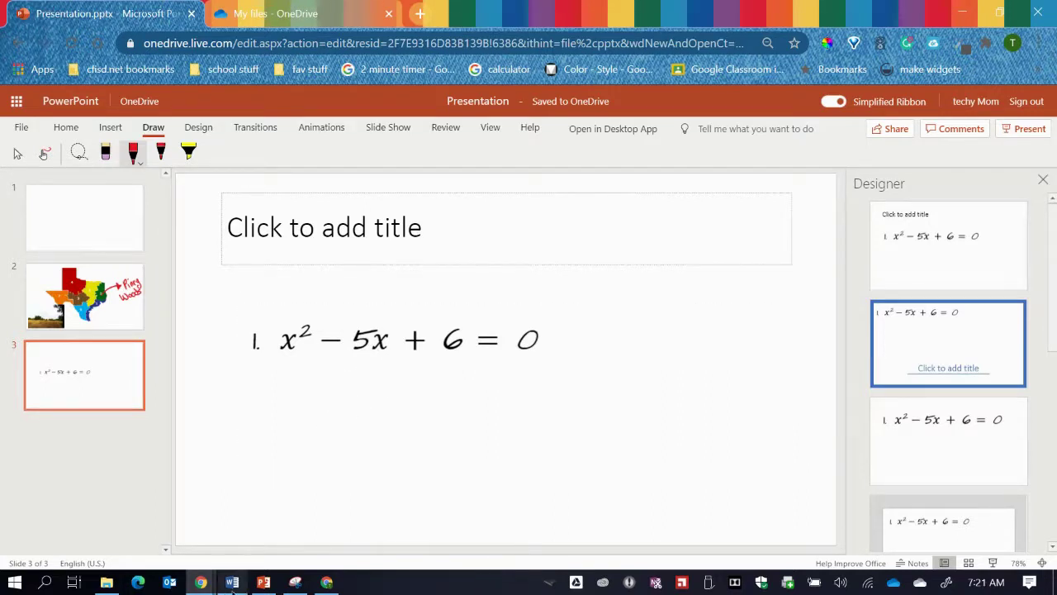
Switch to the PowerPoint desktop app, maximize its window and create a blank presentation
click(262, 582)
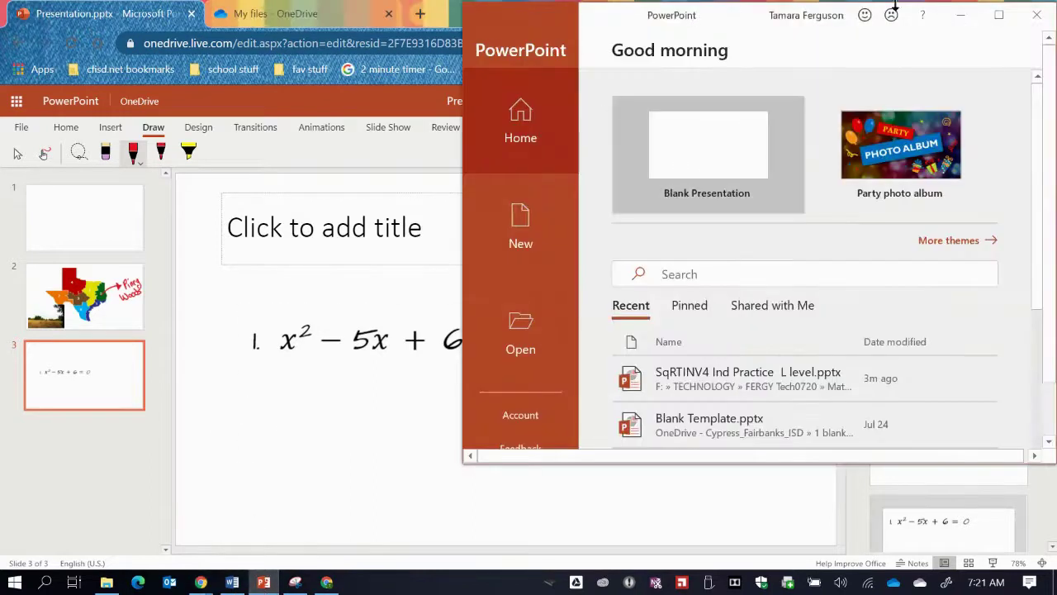
click(997, 18)
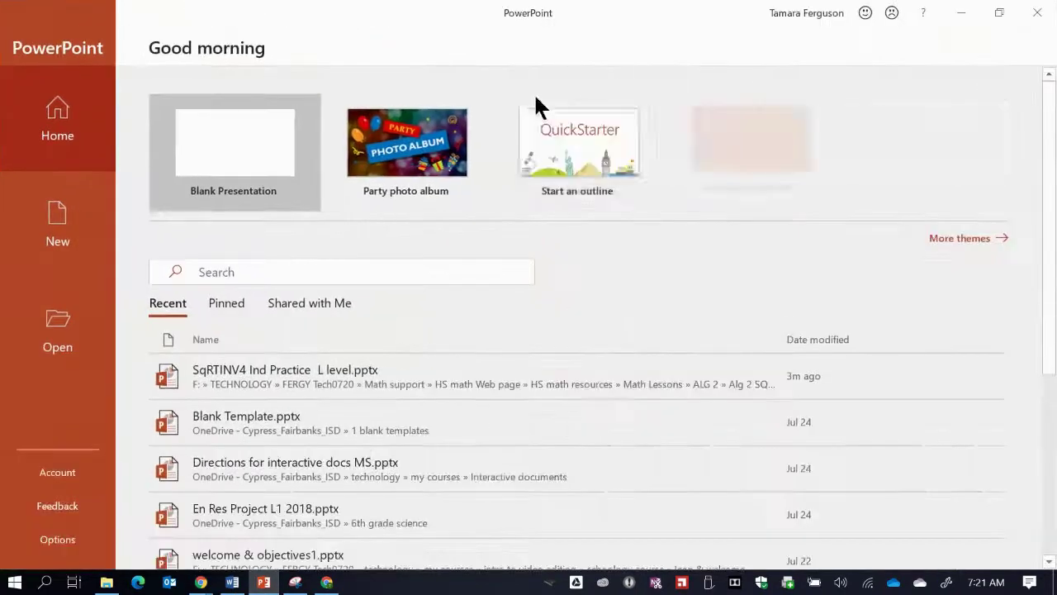
click(197, 130)
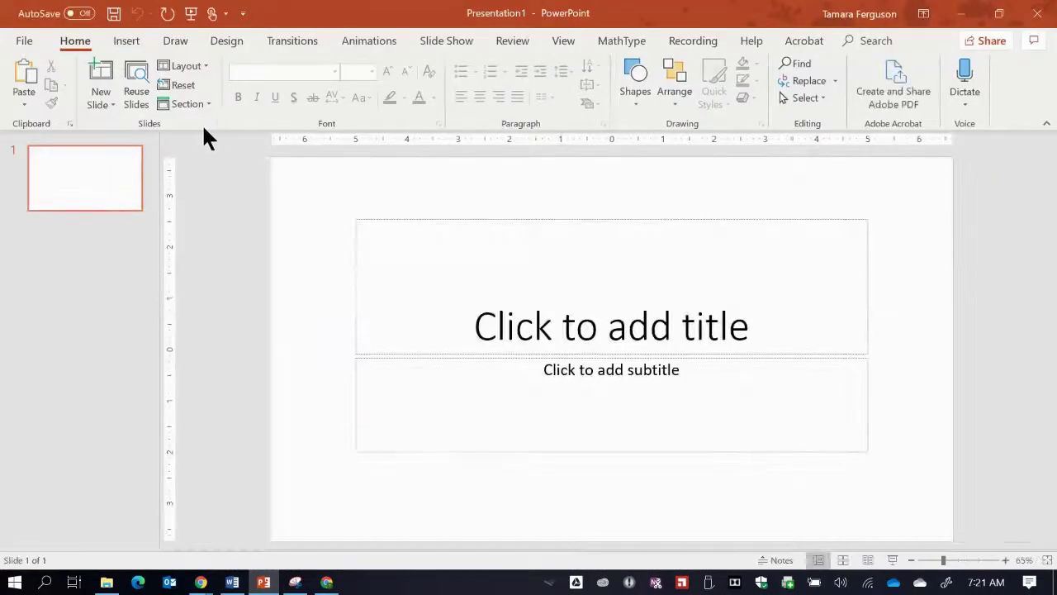
Switch to the Independent Practice Day 1 document in Word, search Windows for "snip" and launch Snip & Sketch
click(232, 583)
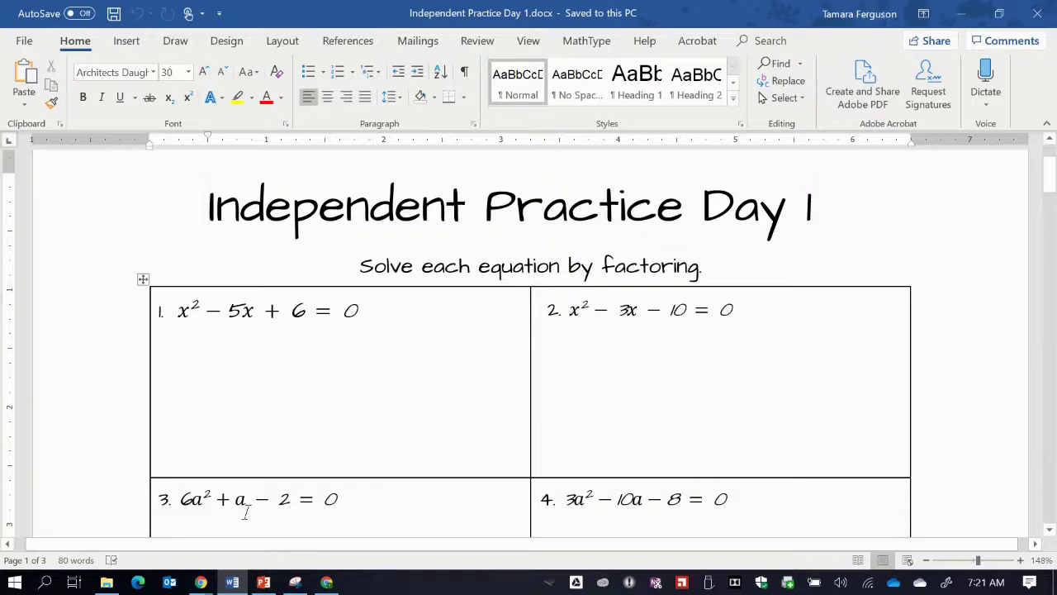
click(46, 582)
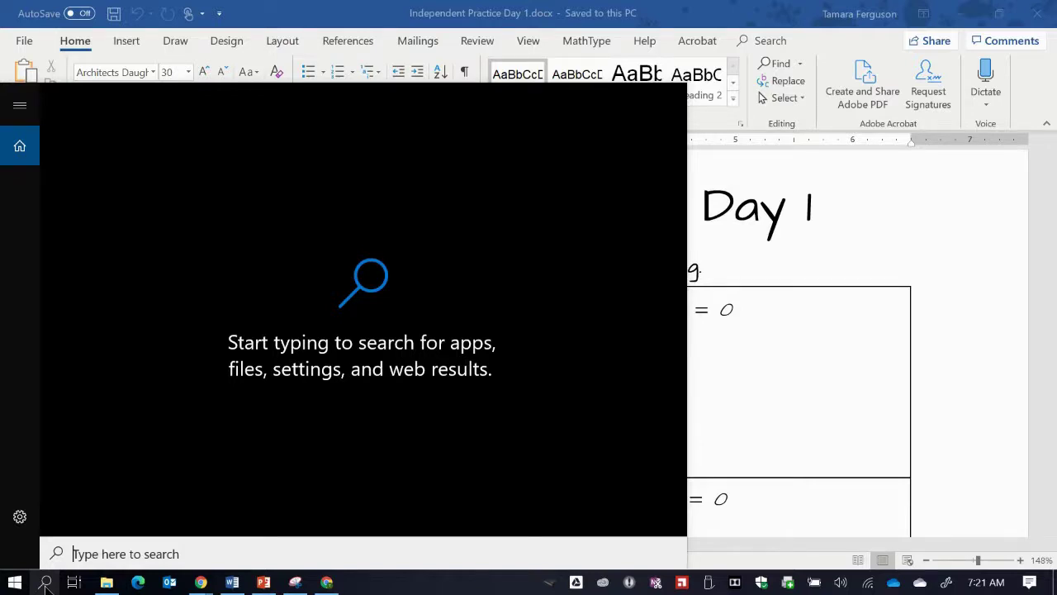
text(snip)
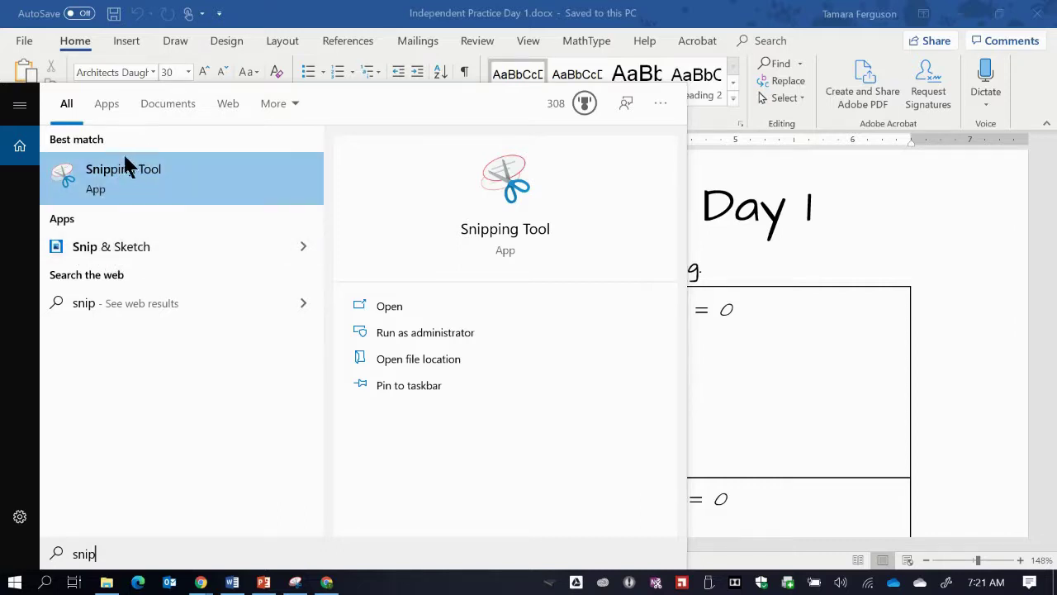
click(95, 243)
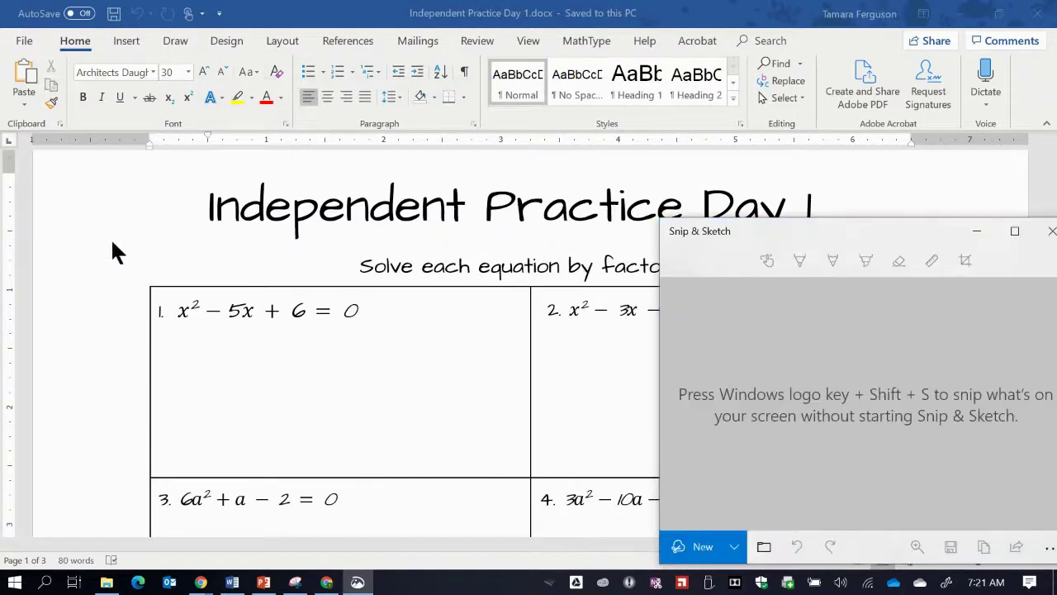
Maximize the Snip & Sketch window and start a new snip
drag(909, 231, 655, 152)
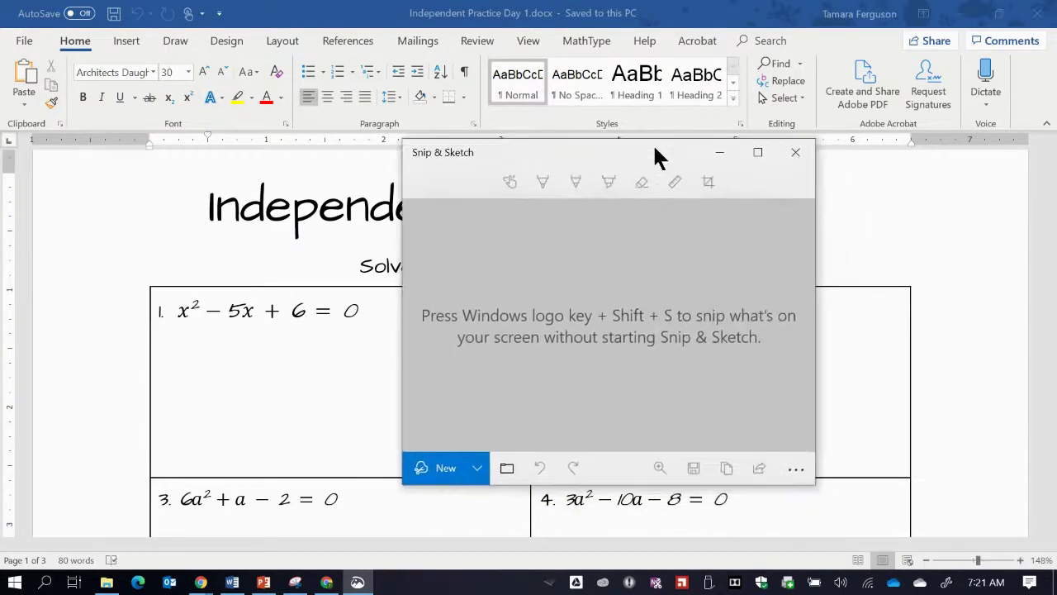
click(770, 160)
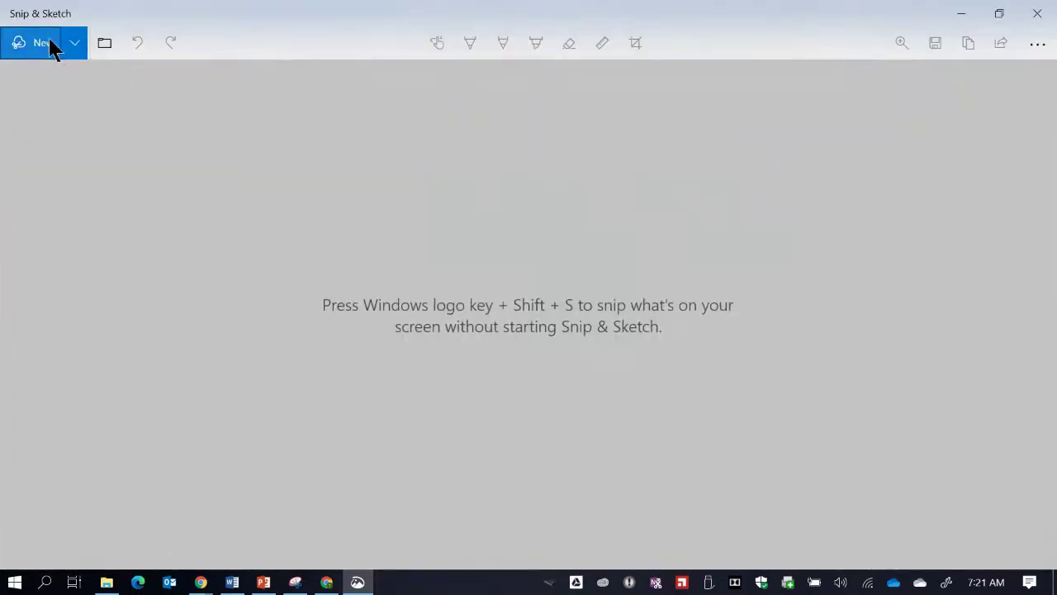
click(37, 48)
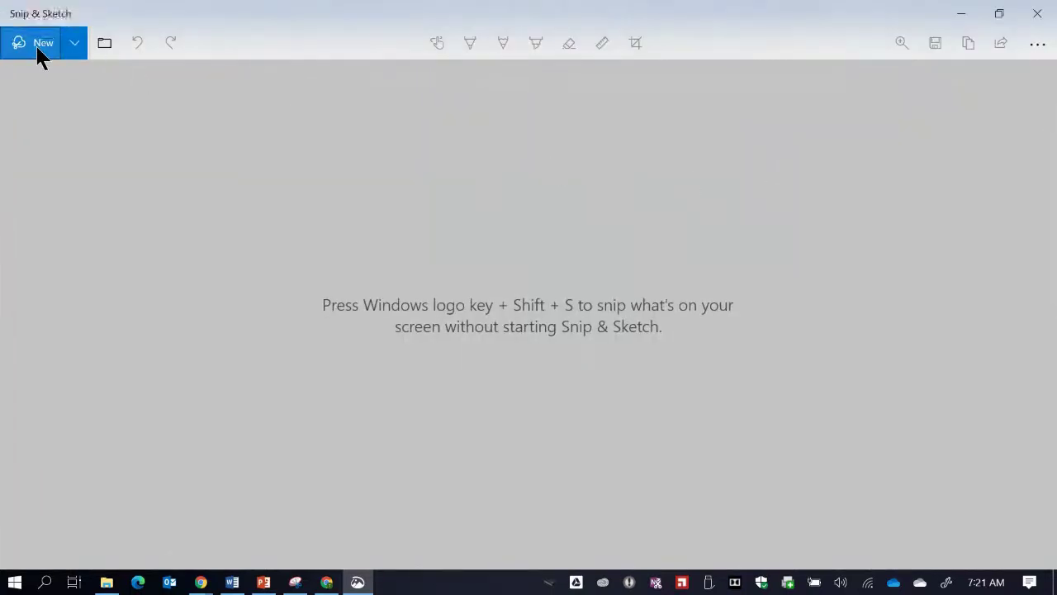